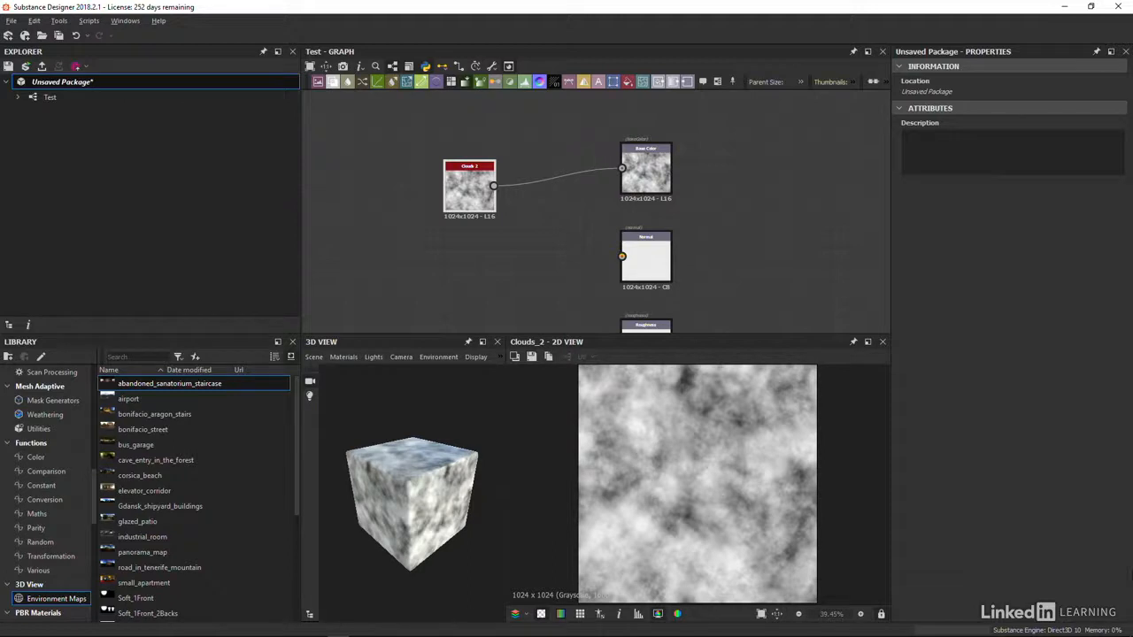
# Link ShaderBall_2018.fbx from the Mesh's folder into the unsaved package as a UDIM mesh and expand its resources
pyautogui.hotkey('alt', 'Tab')
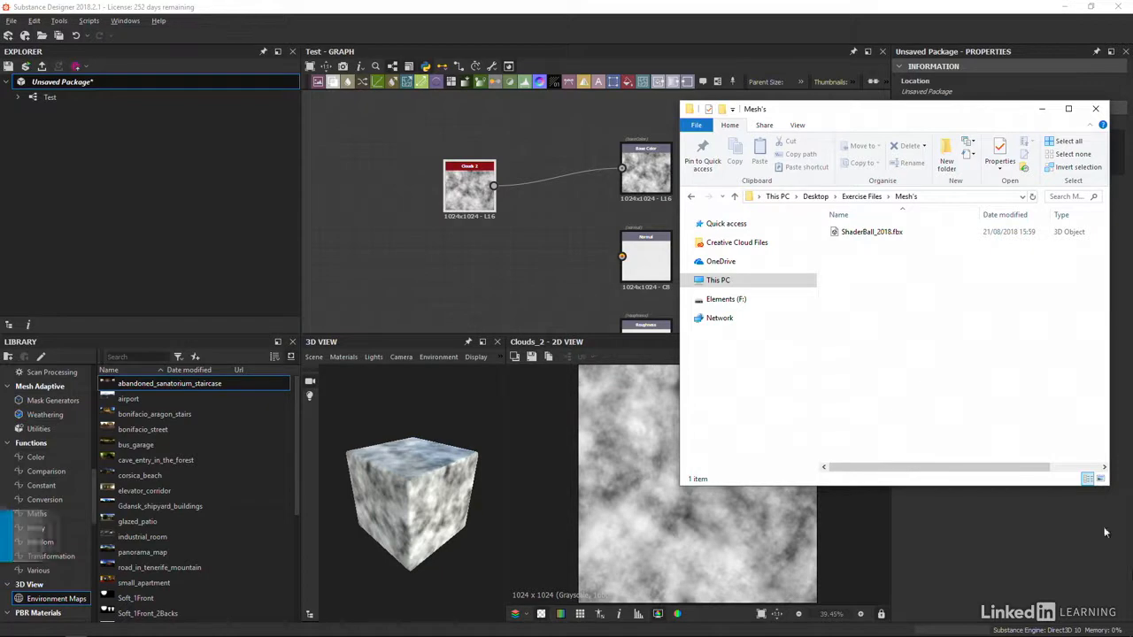
pyautogui.click(876, 235)
pyautogui.moveTo(866, 232); pyautogui.dragTo(92, 84)
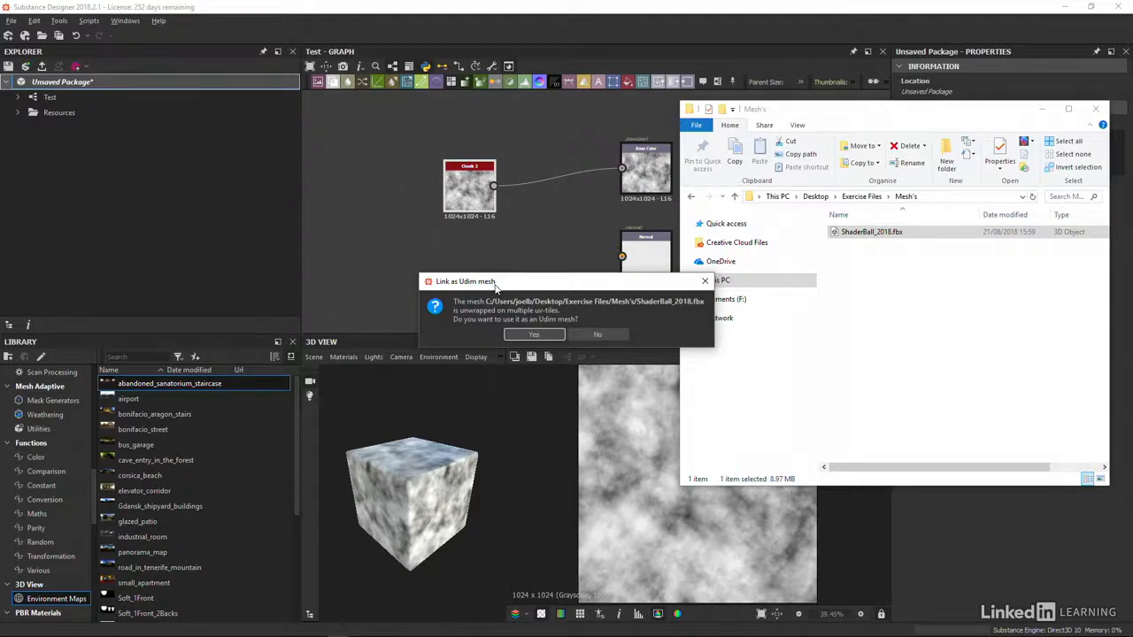
pyautogui.click(533, 335)
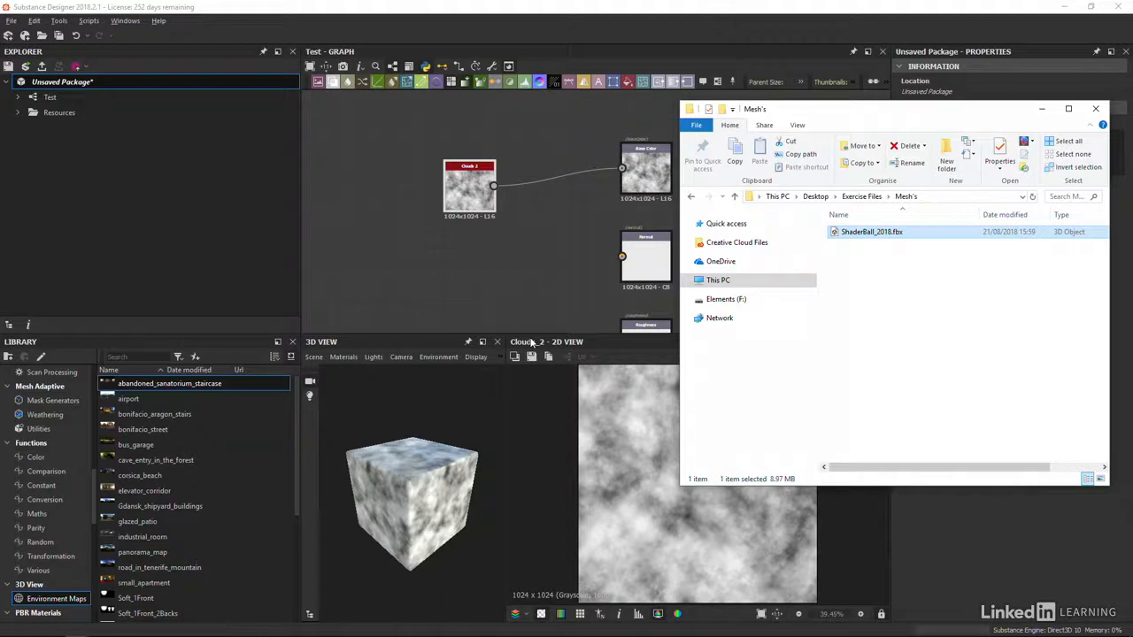
pyautogui.click(150, 184)
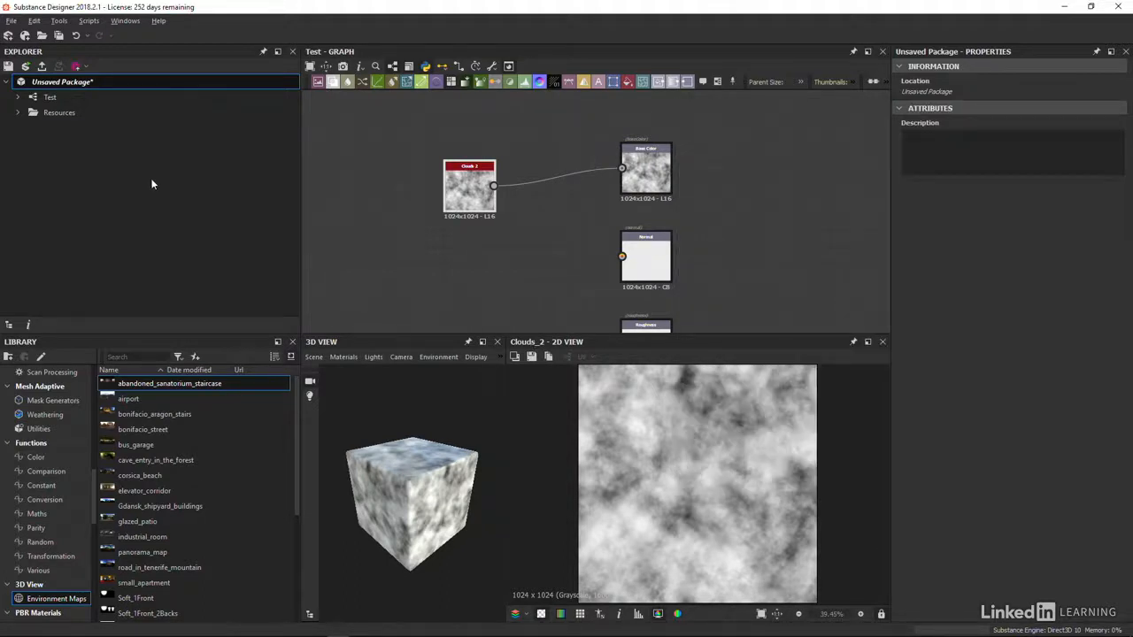
pyautogui.click(18, 114)
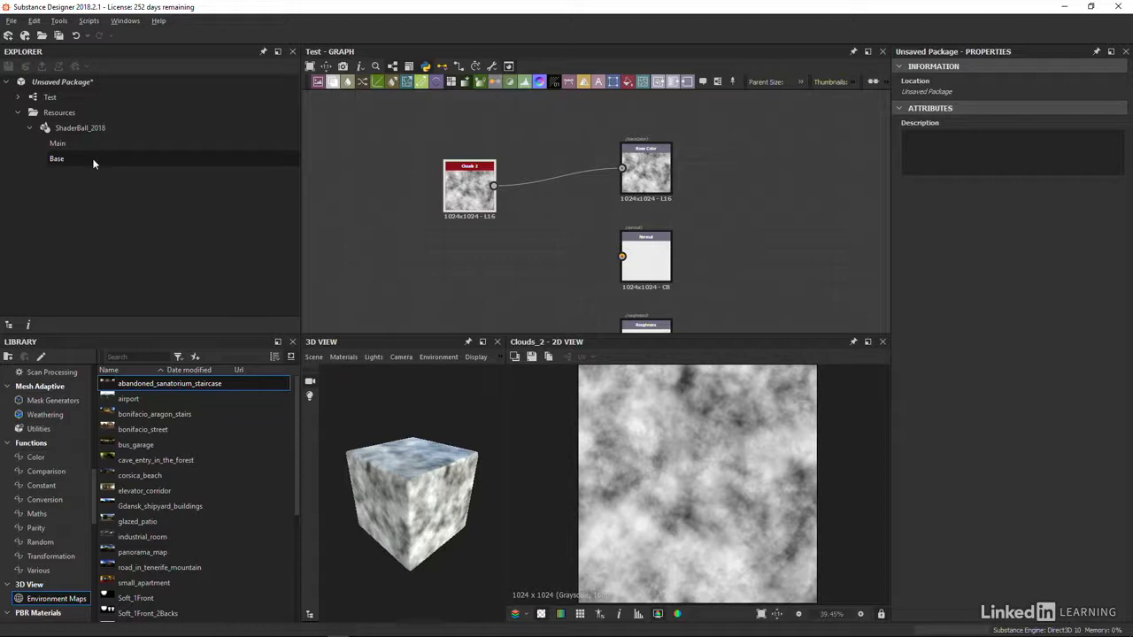
# Remove the ShaderBall_2018 mesh from the package's resources
pyautogui.rightClick(82, 130)
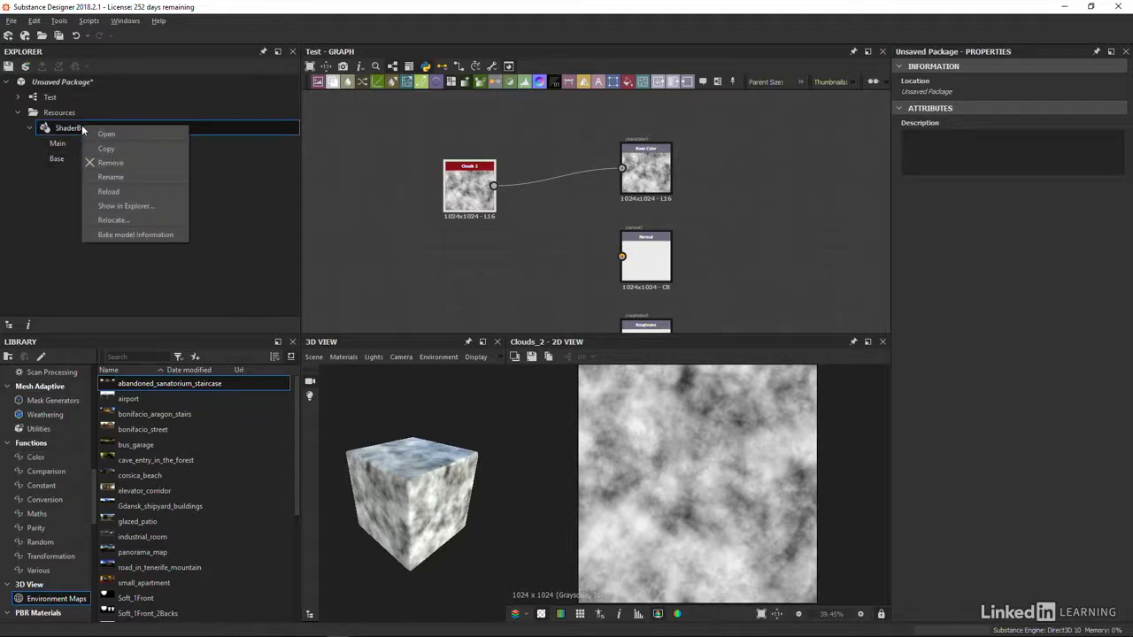
pyautogui.click(103, 163)
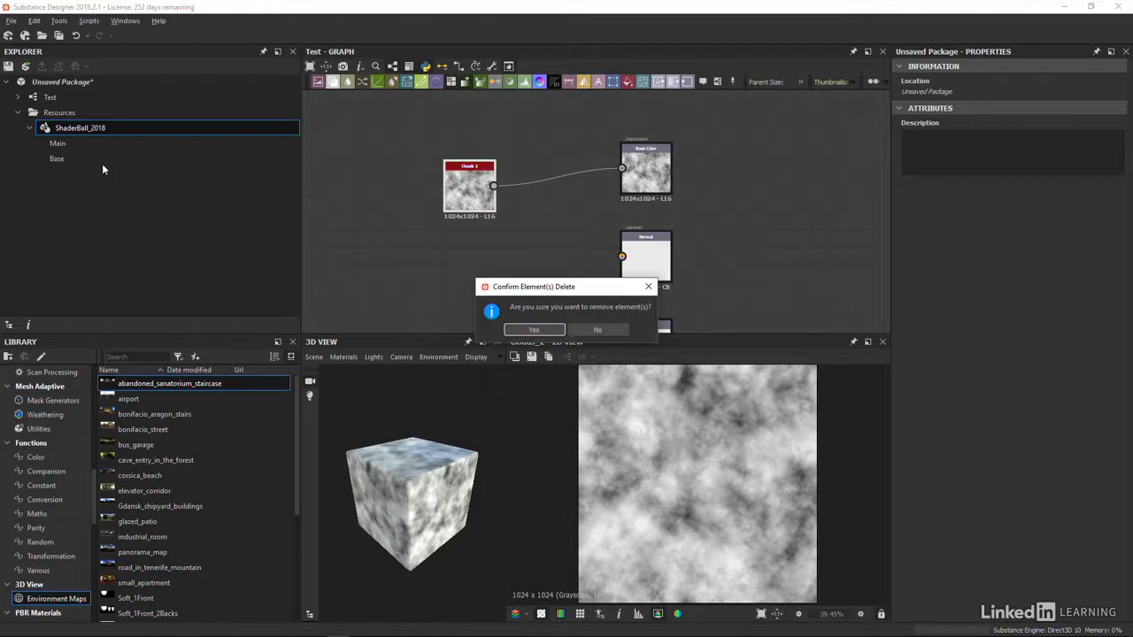
pyautogui.click(541, 331)
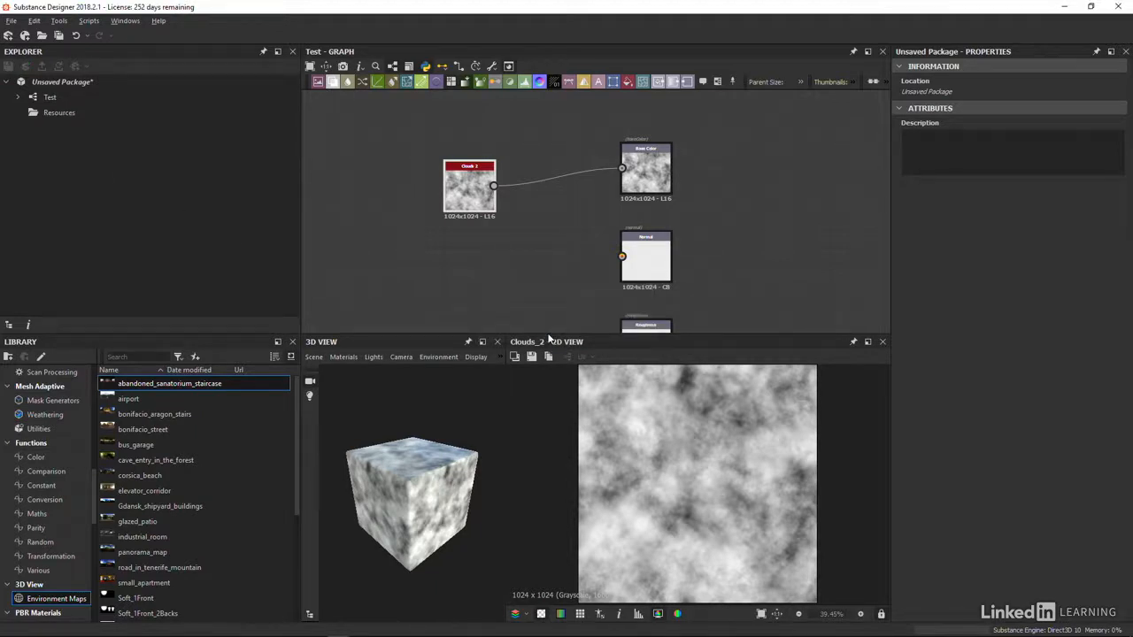
# Load ShaderBall_2018.fbx from the Mesh's folder directly into the 3D view in place of the cube
pyautogui.hotkey('alt', 'Tab')
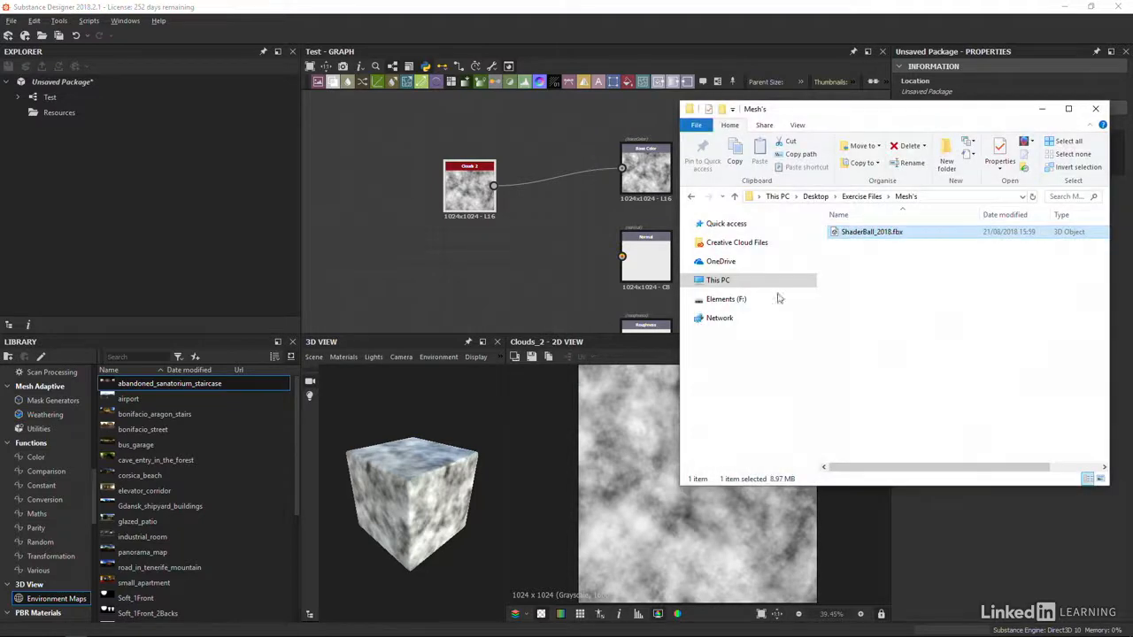
pyautogui.moveTo(872, 237); pyautogui.dragTo(408, 512)
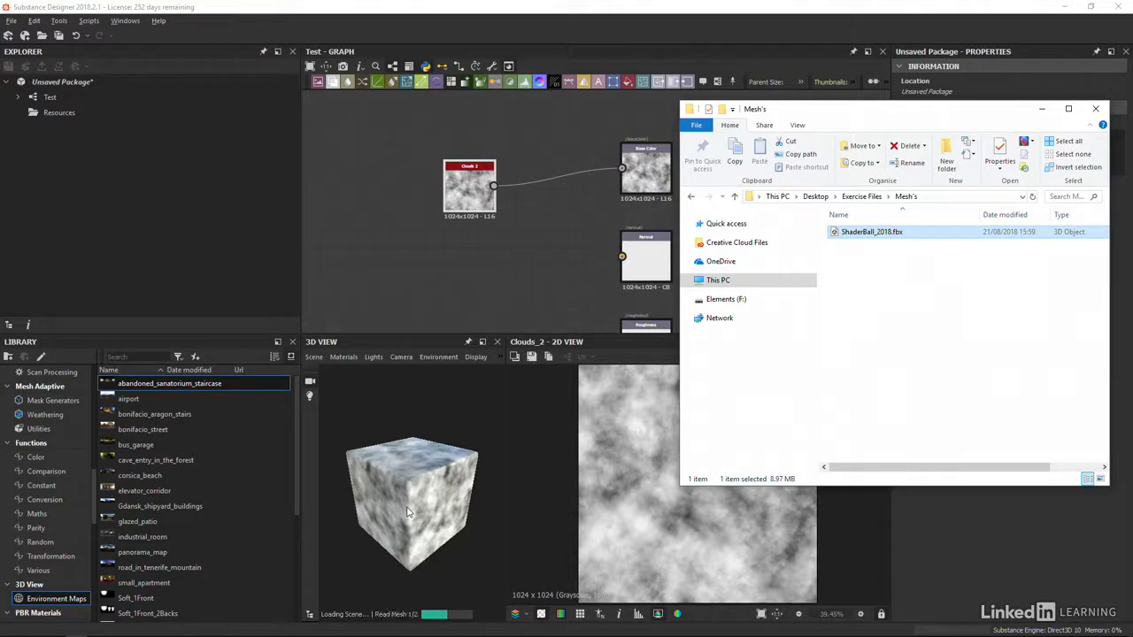
pyautogui.click(407, 512)
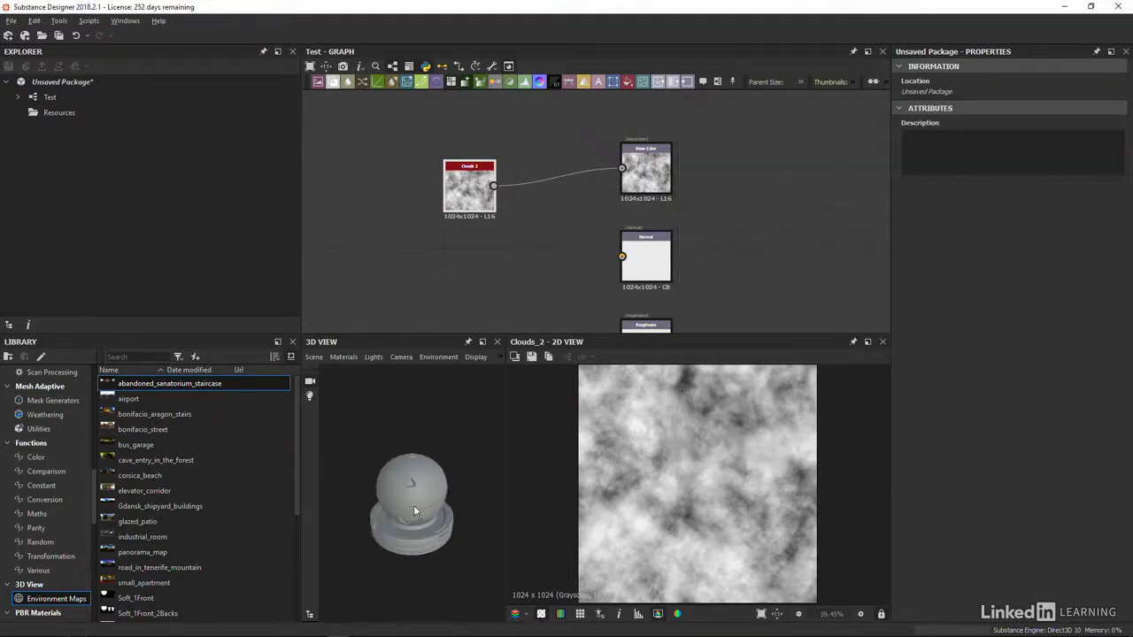
# Link the 3D mesh ShaderBall_2018.fbx to the unsaved package, accepting its use as a UDIM mesh
pyautogui.rightClick(50, 84)
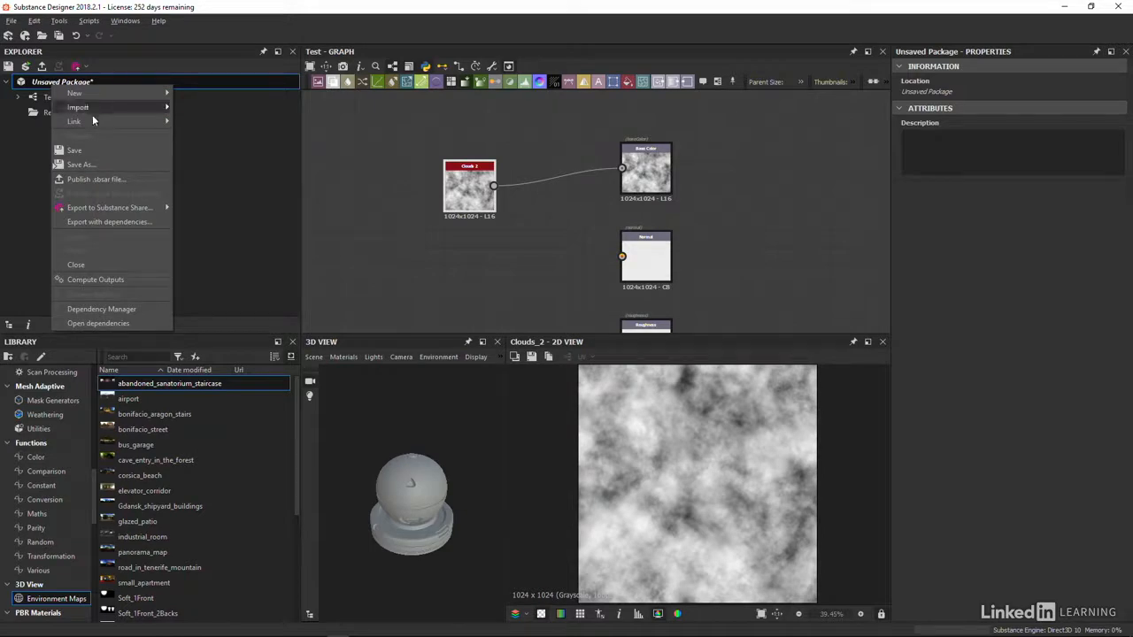
pyautogui.moveTo(92, 124)
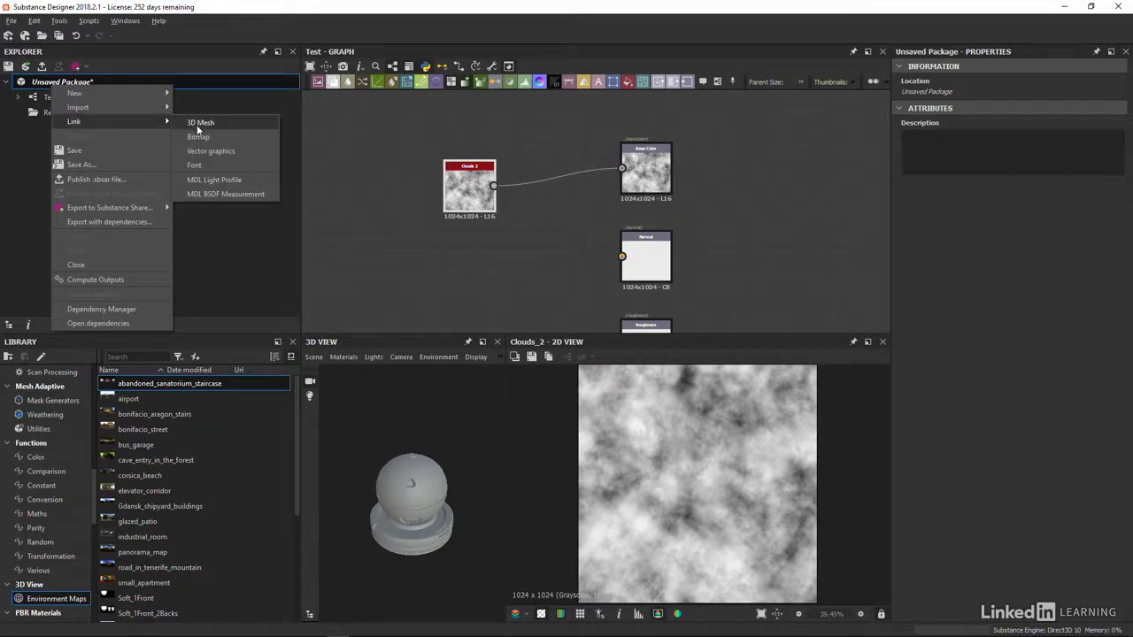
pyautogui.click(202, 128)
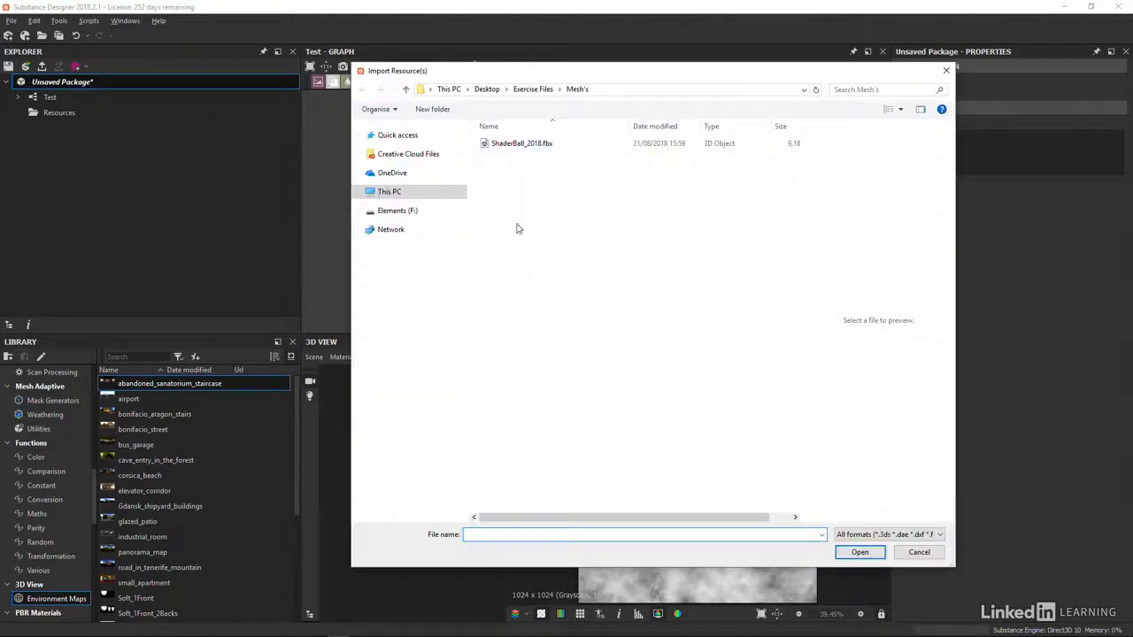
pyautogui.click(519, 153)
pyautogui.doubleClick(520, 149)
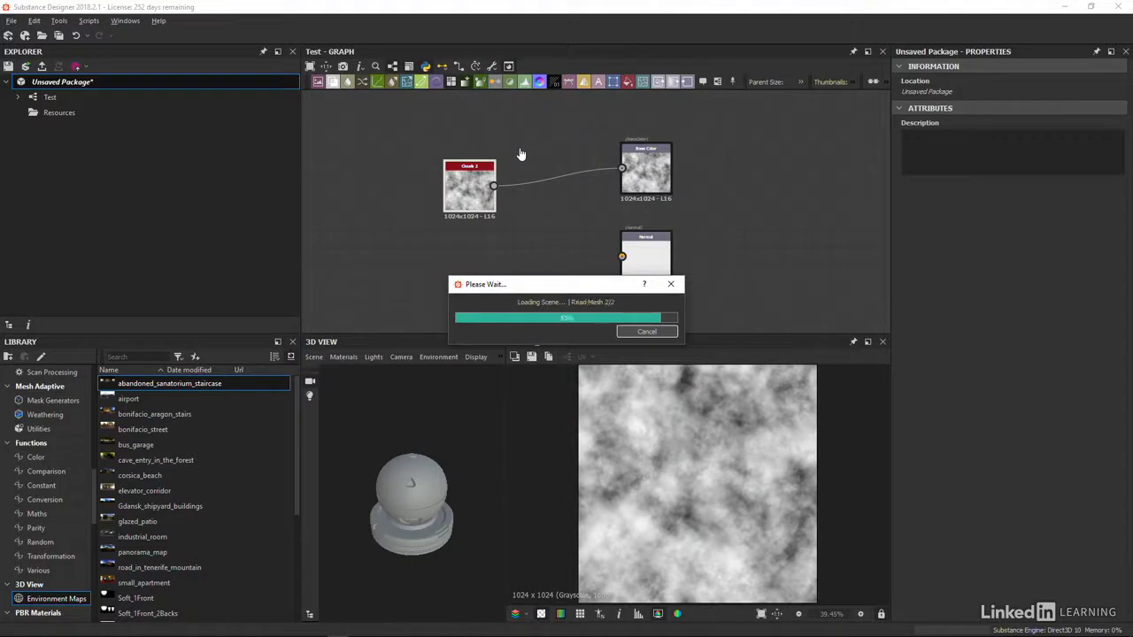
pyautogui.click(524, 336)
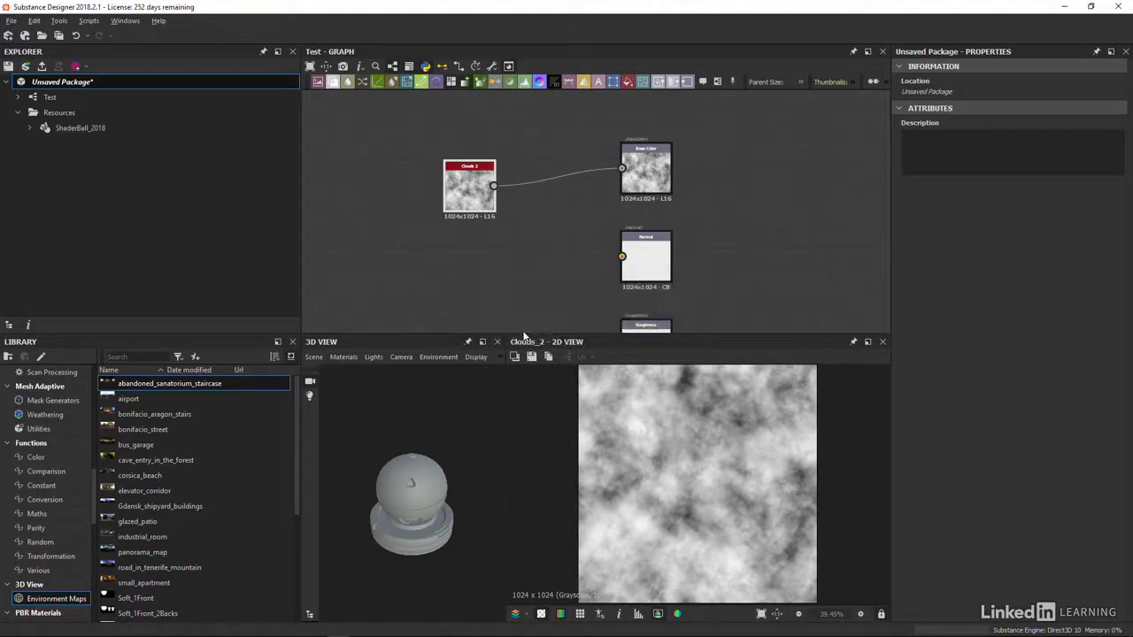
pyautogui.rightClick(71, 81)
pyautogui.moveTo(137, 121)
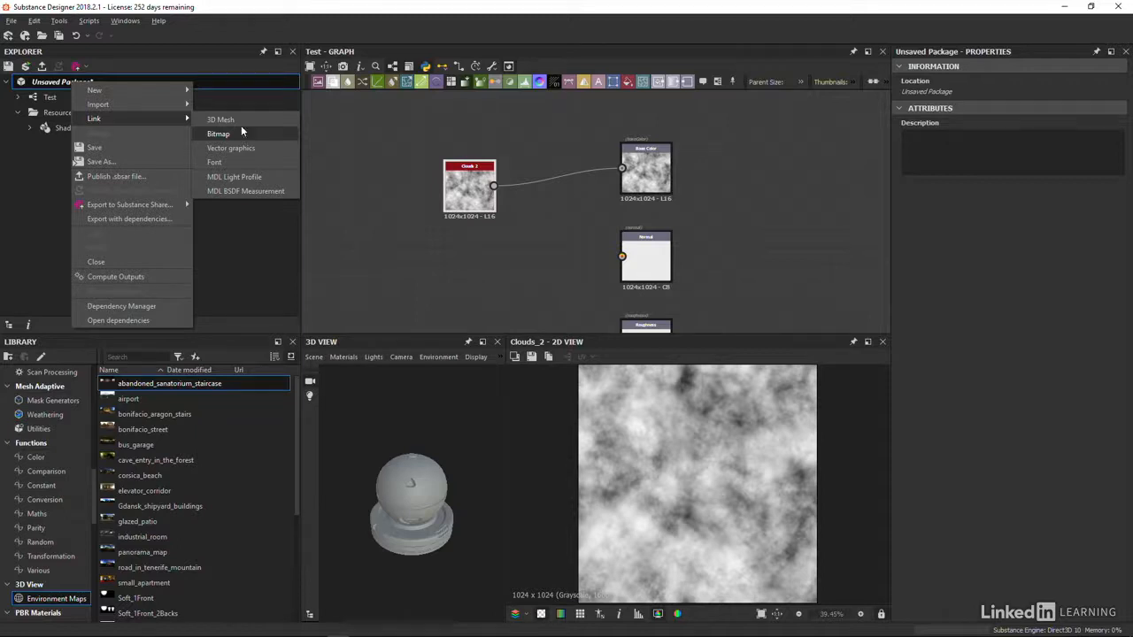
pyautogui.click(227, 78)
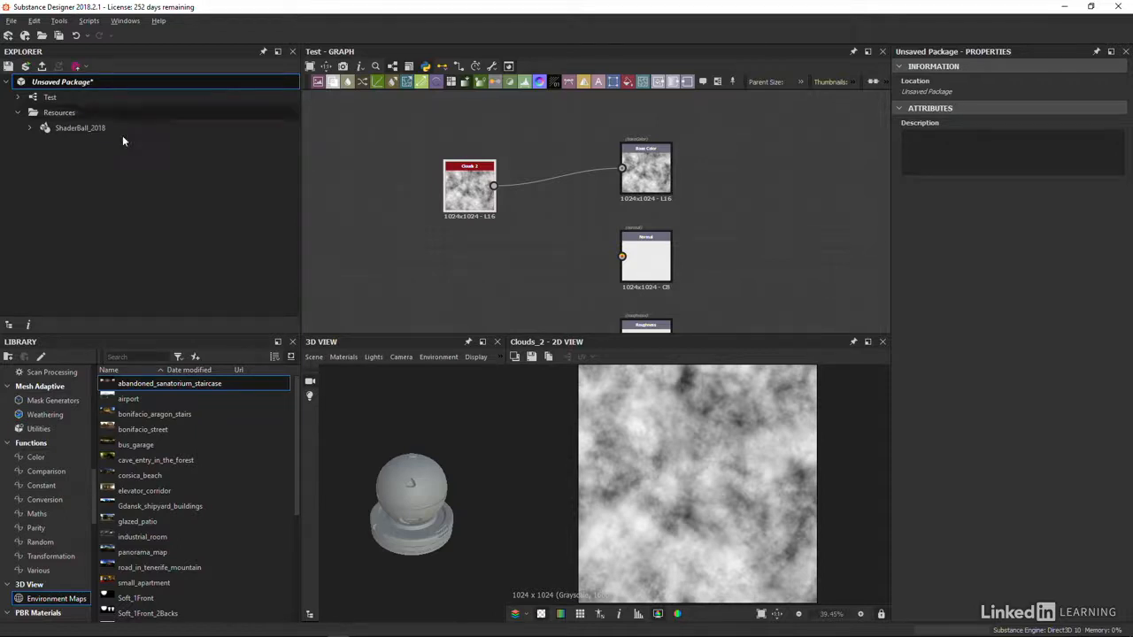
# Show the package's linked ShaderBall_2018 mesh in the 3D view
pyautogui.moveTo(78, 128); pyautogui.dragTo(421, 501)
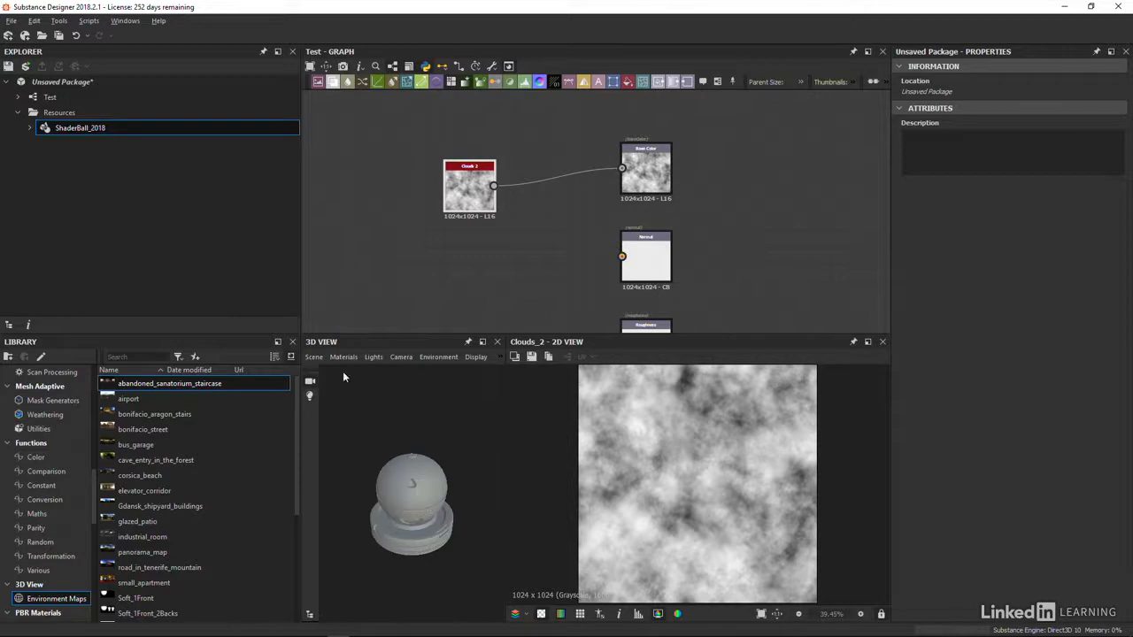
# Search the node list for metal and add a Metal 003 node to the Test graph
pyautogui.press('space')
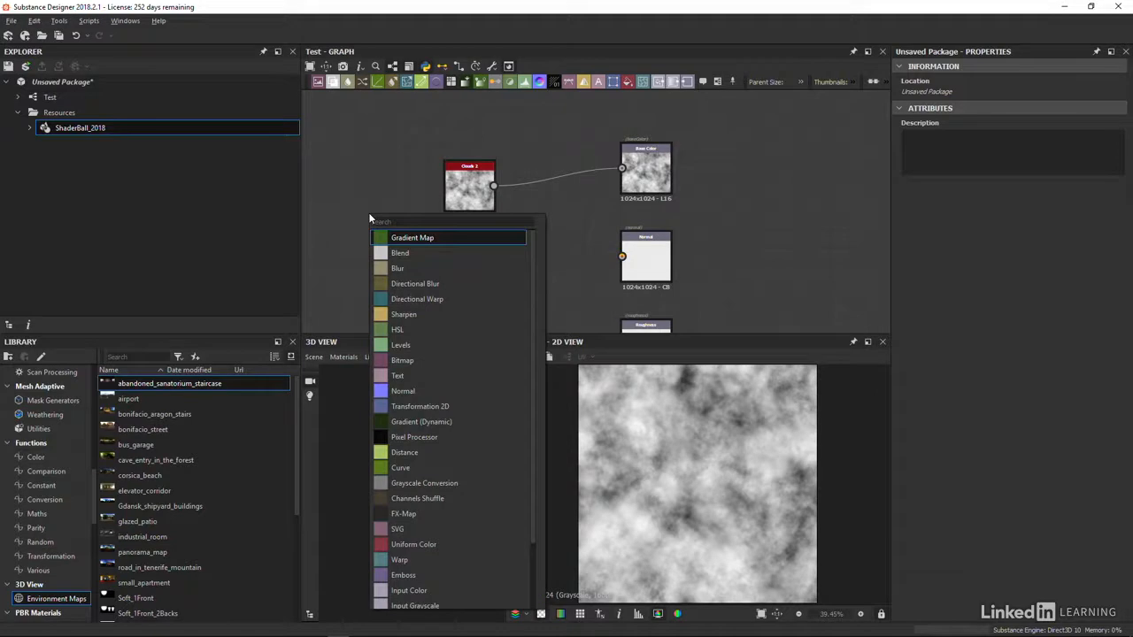
pyautogui.write('metal')
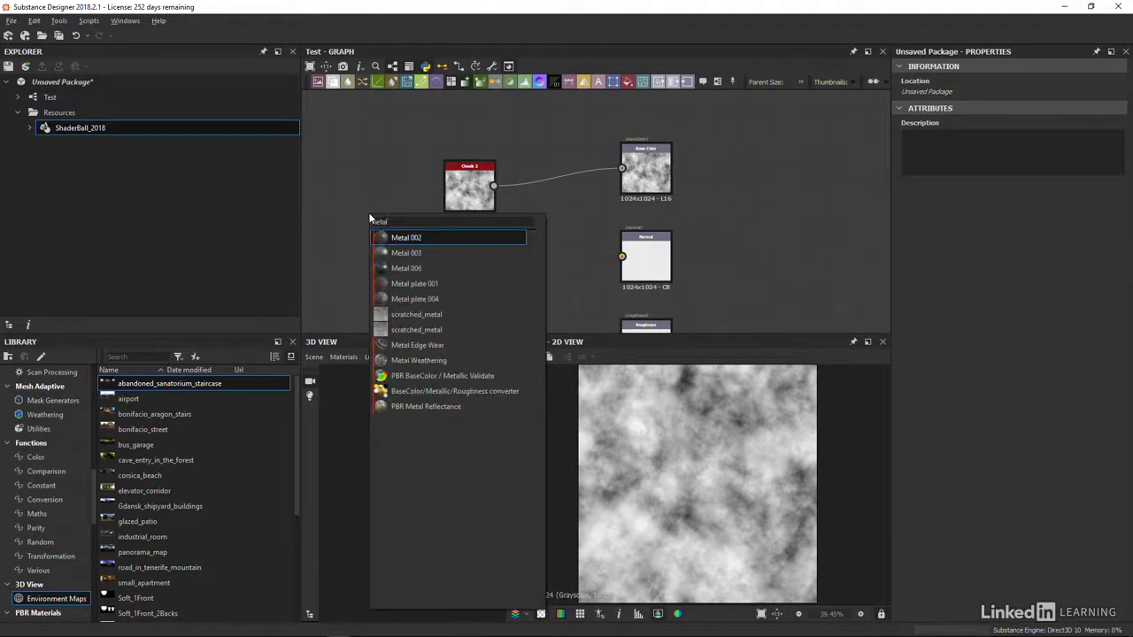
pyautogui.click(398, 254)
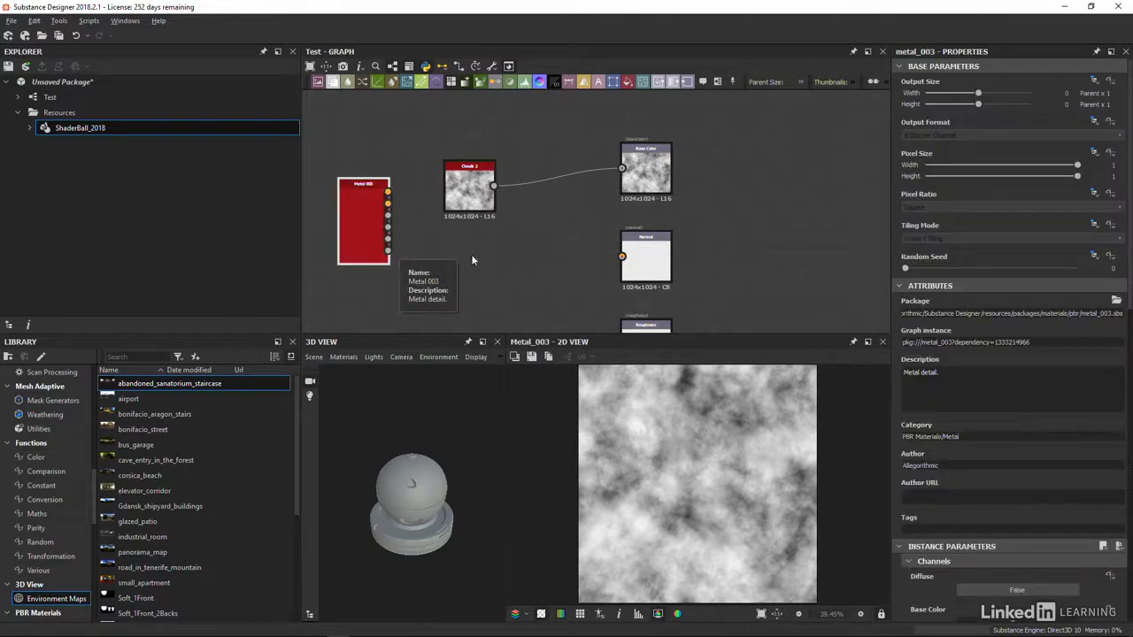
# Delete the Clouds 2 node and all existing output nodes, keeping only the Metal 003 node
pyautogui.moveTo(524, 266); pyautogui.dragTo(457, 205, button='middle')
pyautogui.scroll(-1, 456, 207)
pyautogui.scroll(-3, 457, 208)
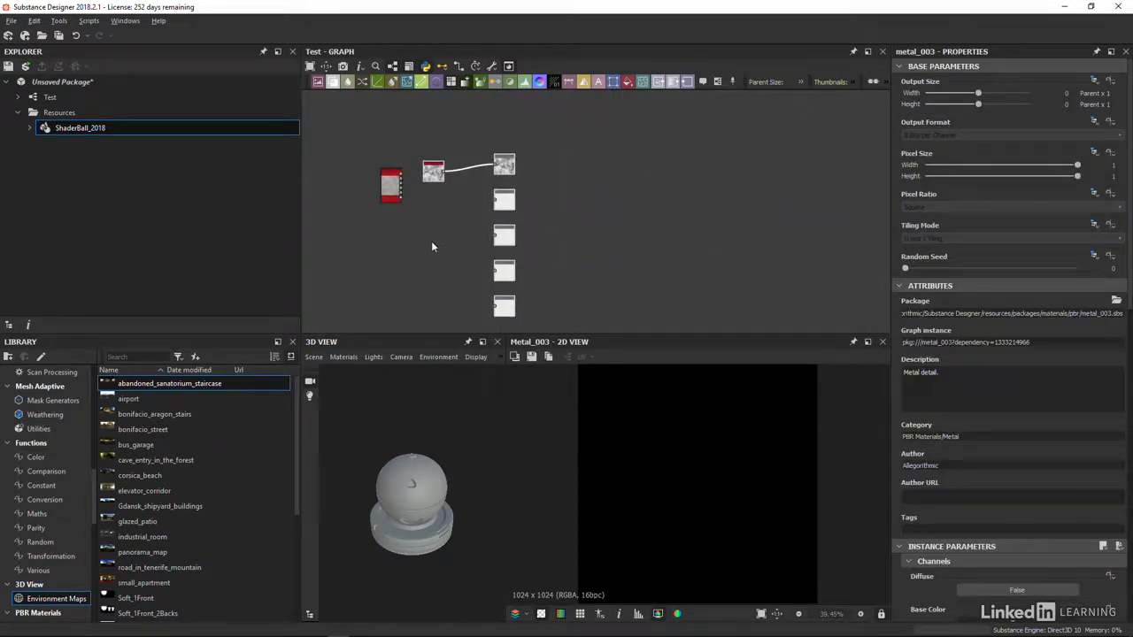
pyautogui.press('Delete')
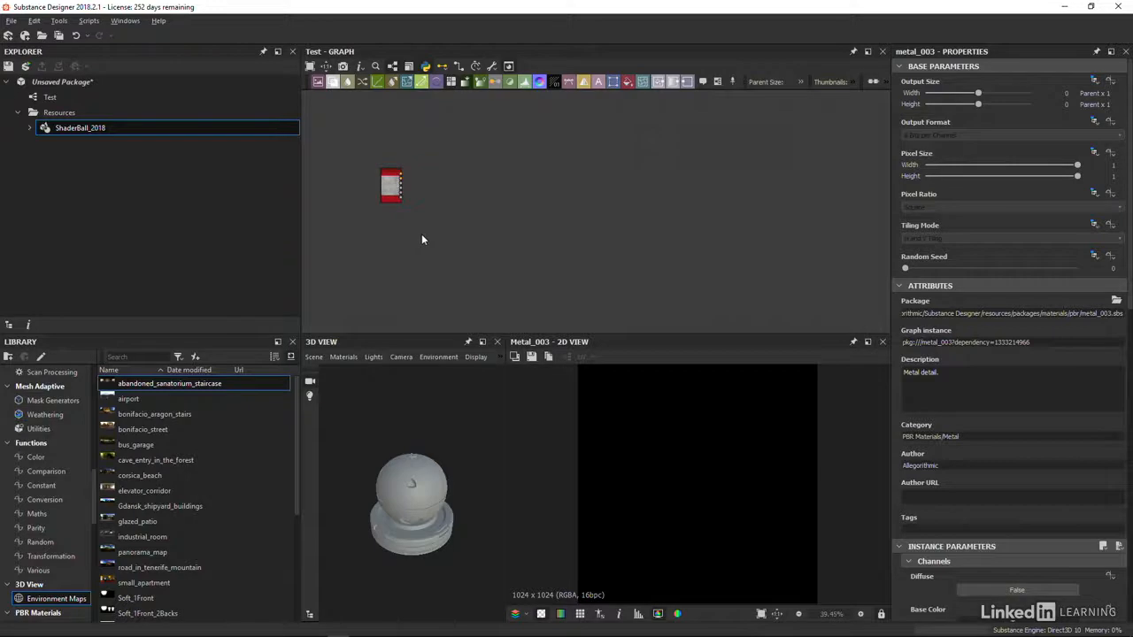
# Create output nodes for the Metal 003 node without including its hidden connectors
pyautogui.moveTo(422, 237); pyautogui.dragTo(455, 254, button='middle')
pyautogui.scroll(3, 442, 235)
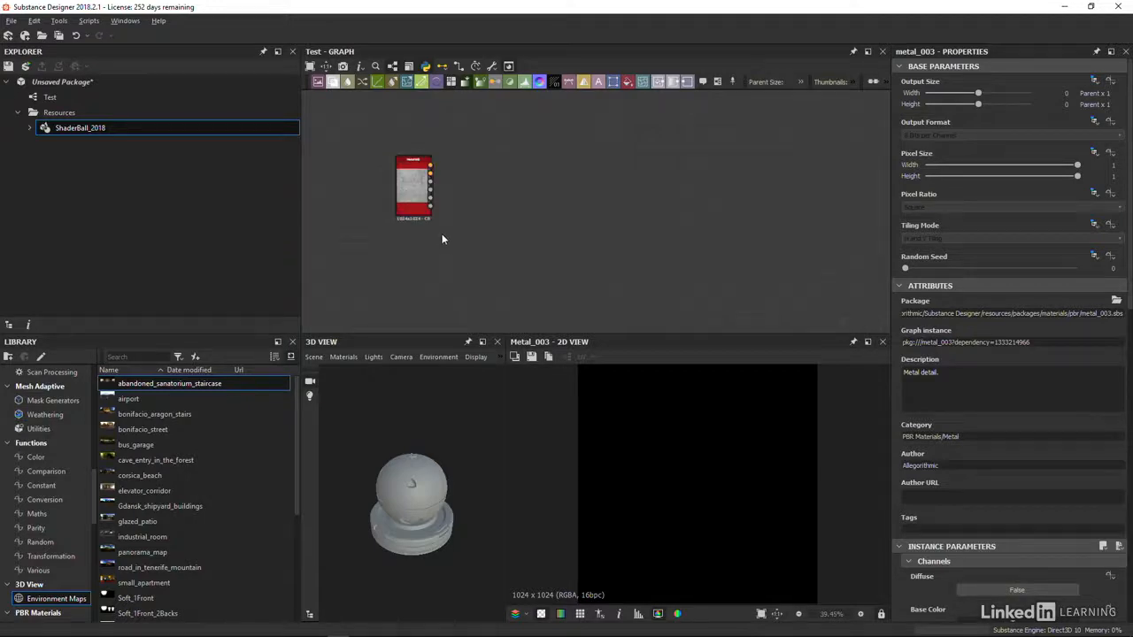
pyautogui.rightClick(407, 189)
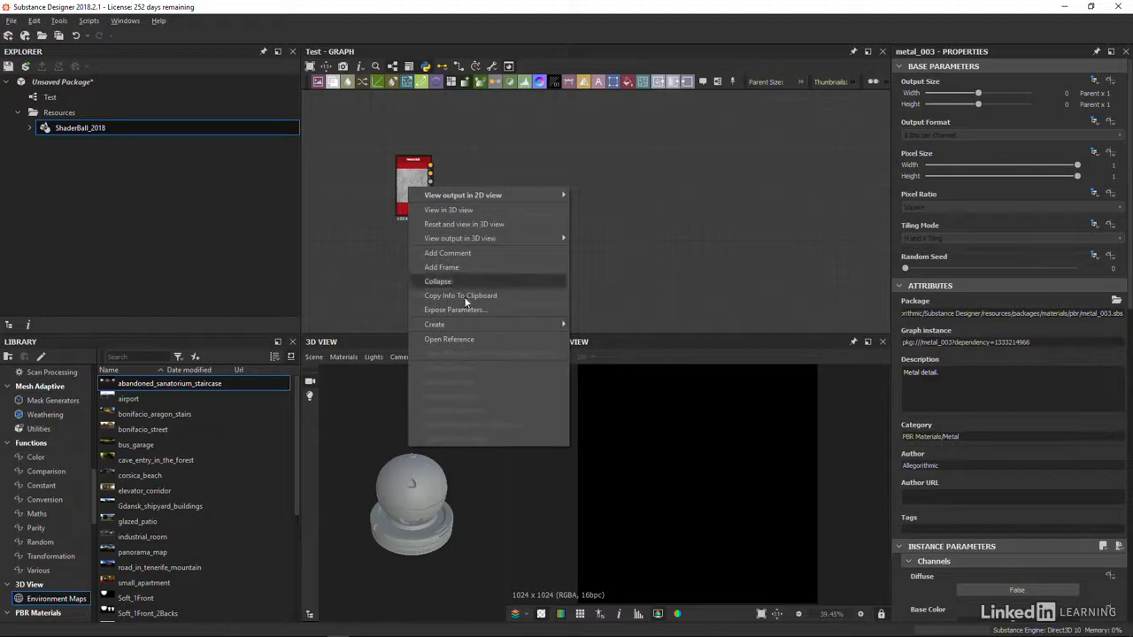
pyautogui.moveTo(466, 329)
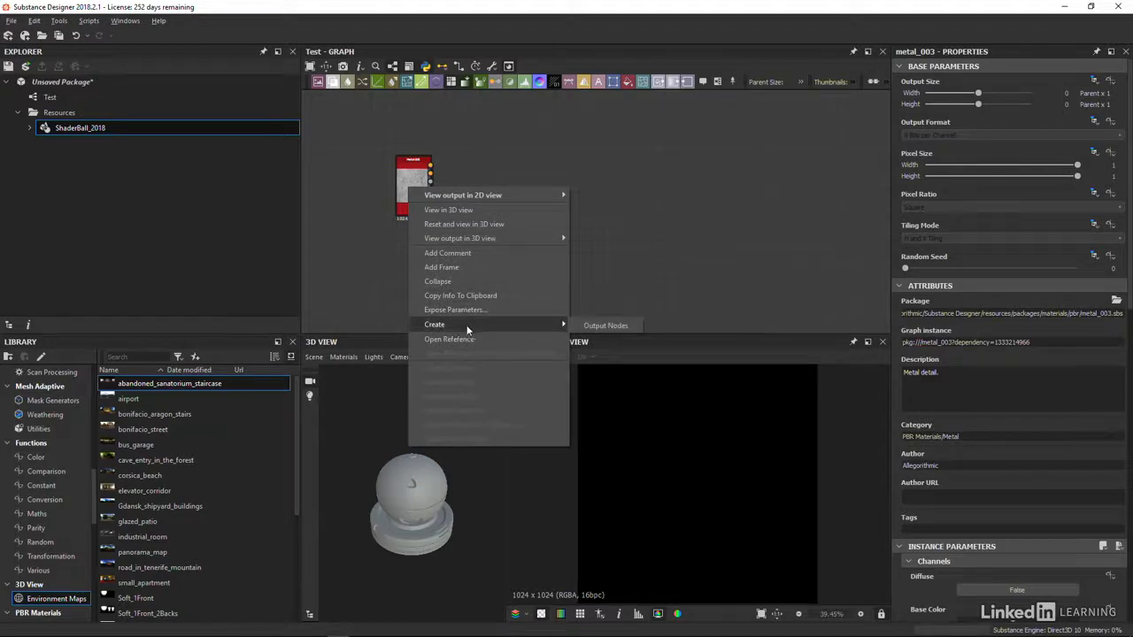
pyautogui.click(597, 327)
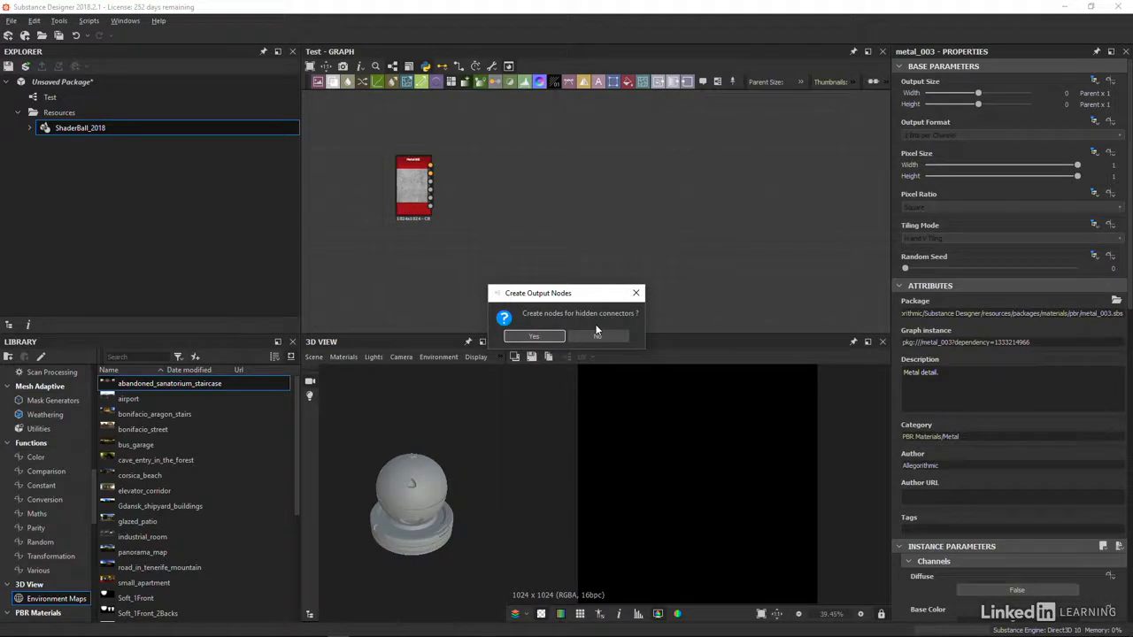
pyautogui.click(598, 335)
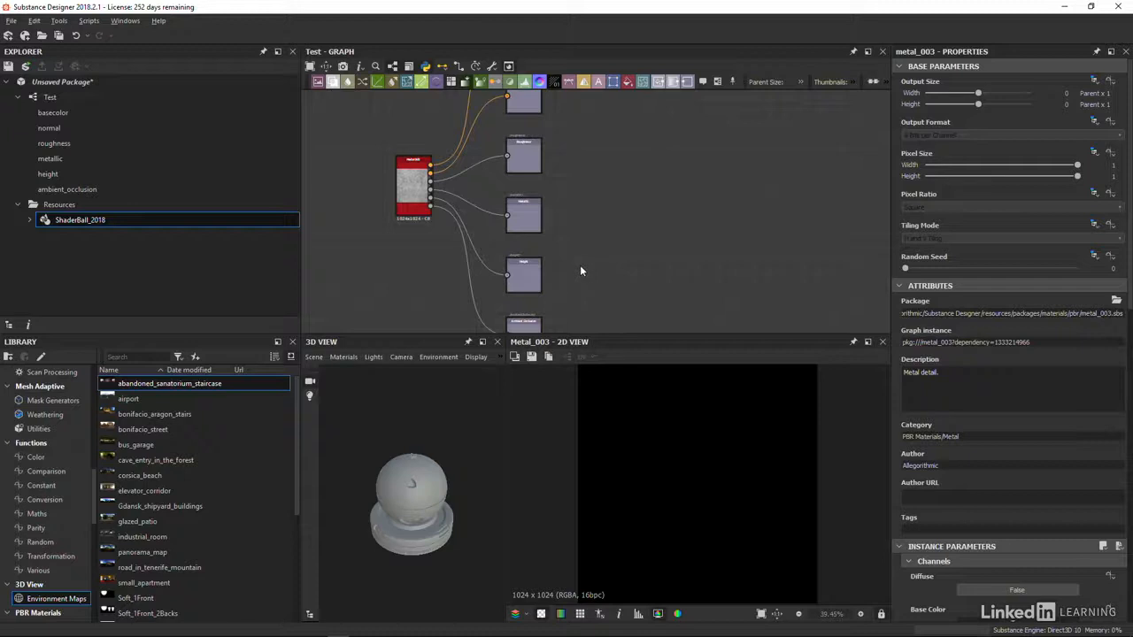
# Rename the 3D view's Base material to Shader_Base
pyautogui.click(345, 358)
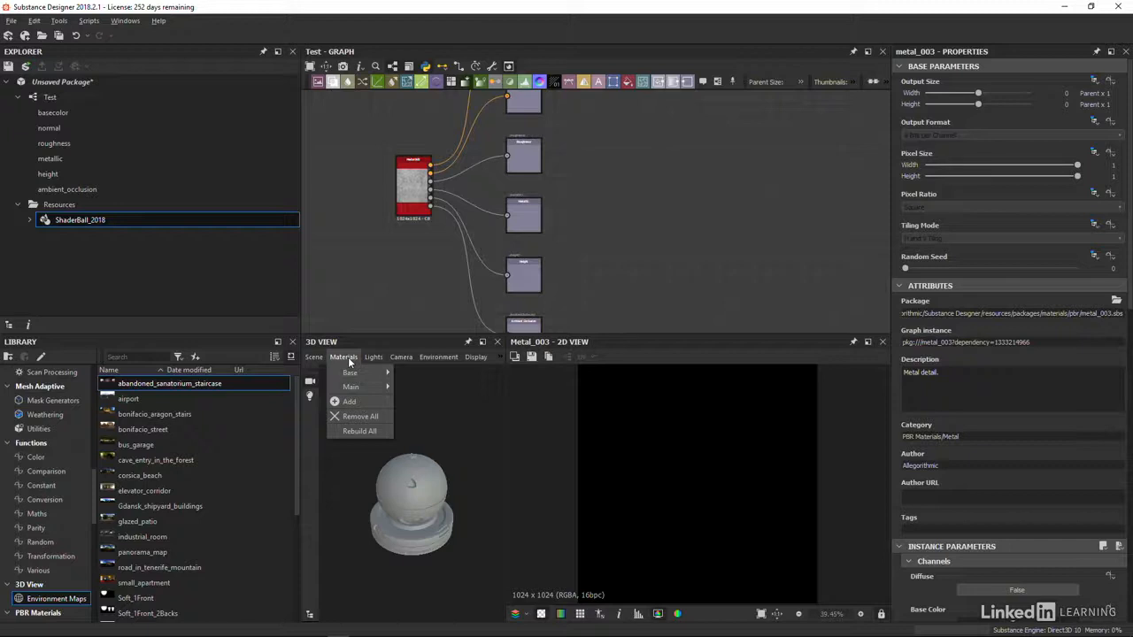
pyautogui.moveTo(354, 373)
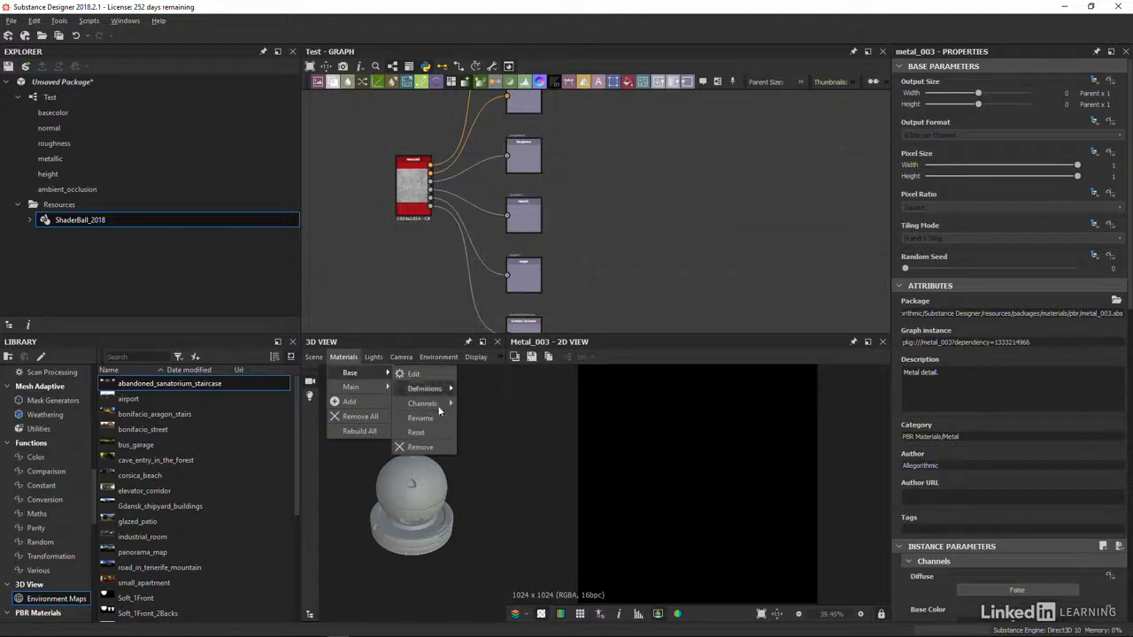
pyautogui.click(432, 418)
pyautogui.write('Shader_Base')
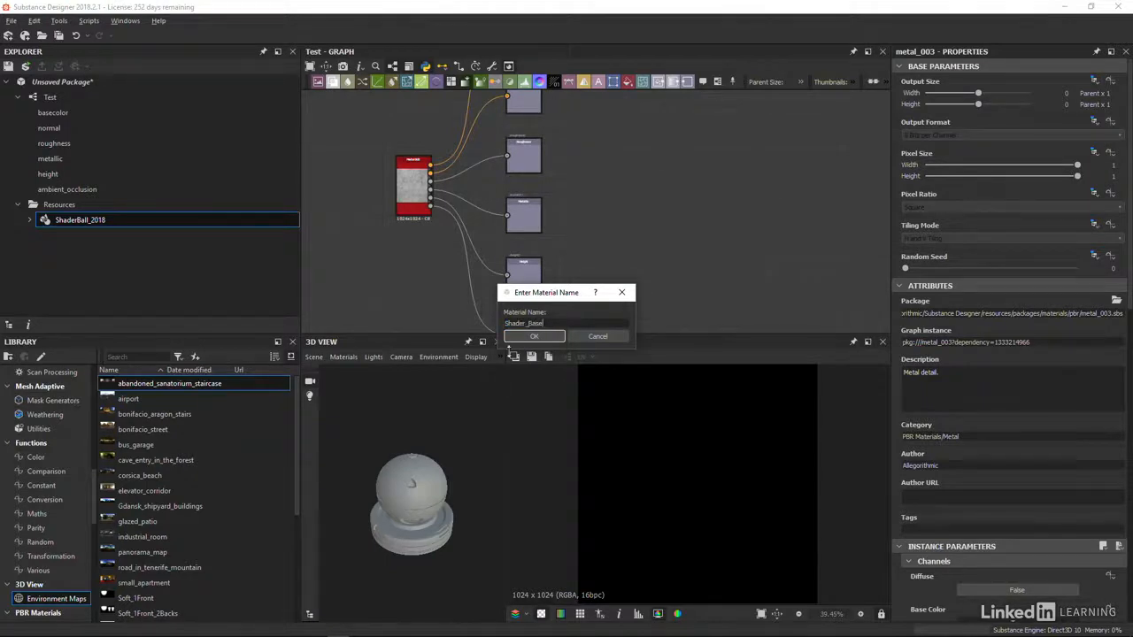
pyautogui.click(531, 337)
# Rename the 3D view's Main material to Shader_Main
pyautogui.click(347, 357)
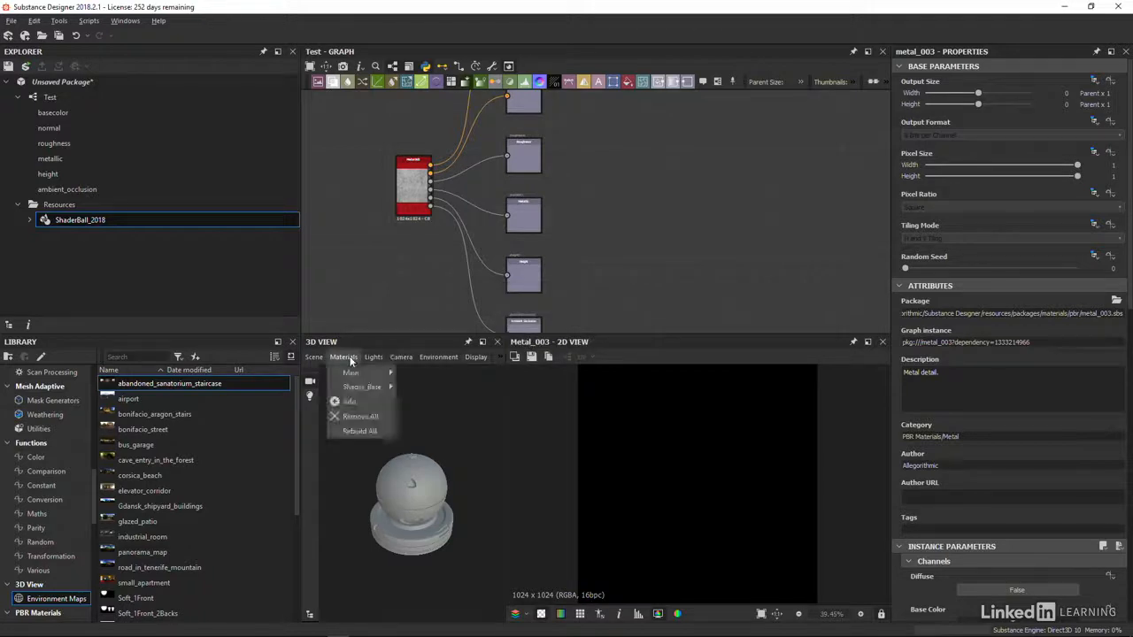
pyautogui.moveTo(350, 372)
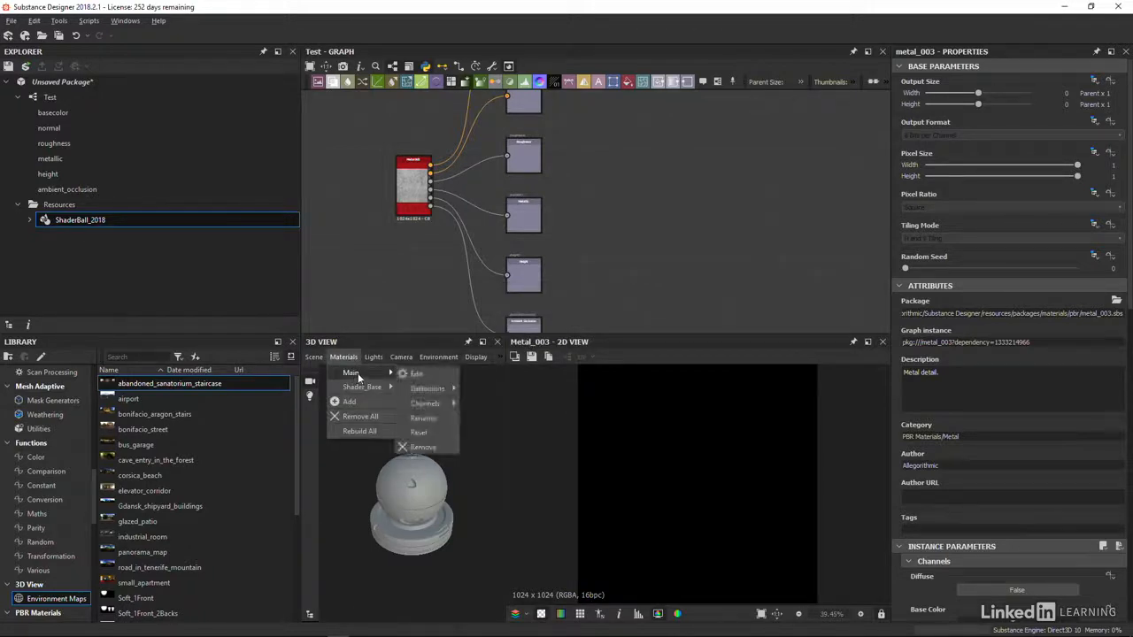
pyautogui.click(424, 418)
pyautogui.write('Shader_Main')
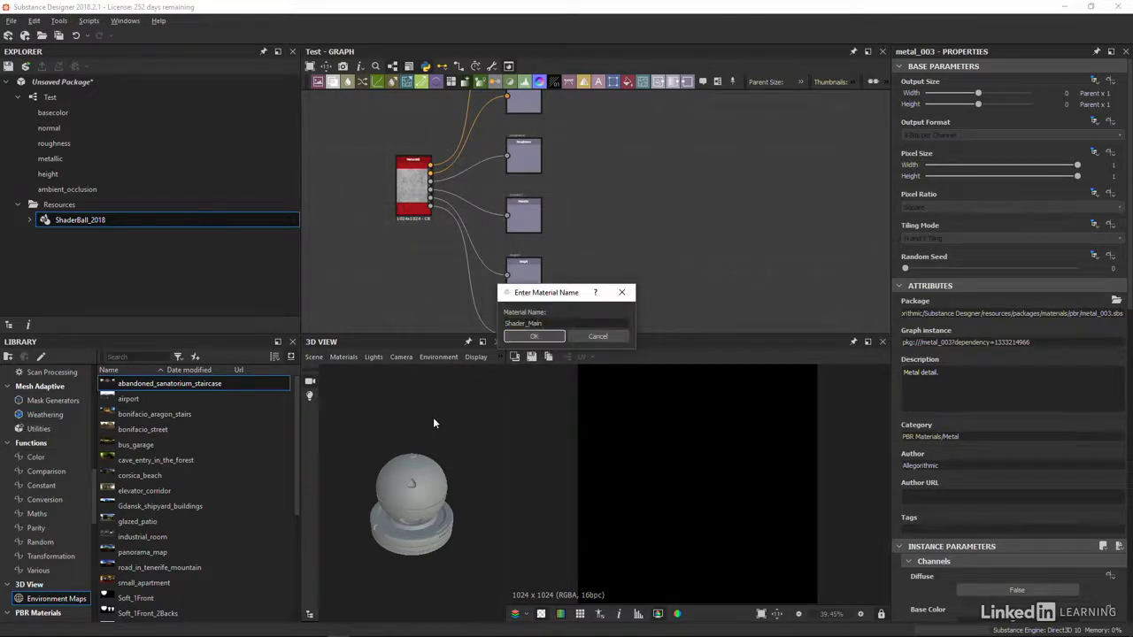
pyautogui.press('Return')
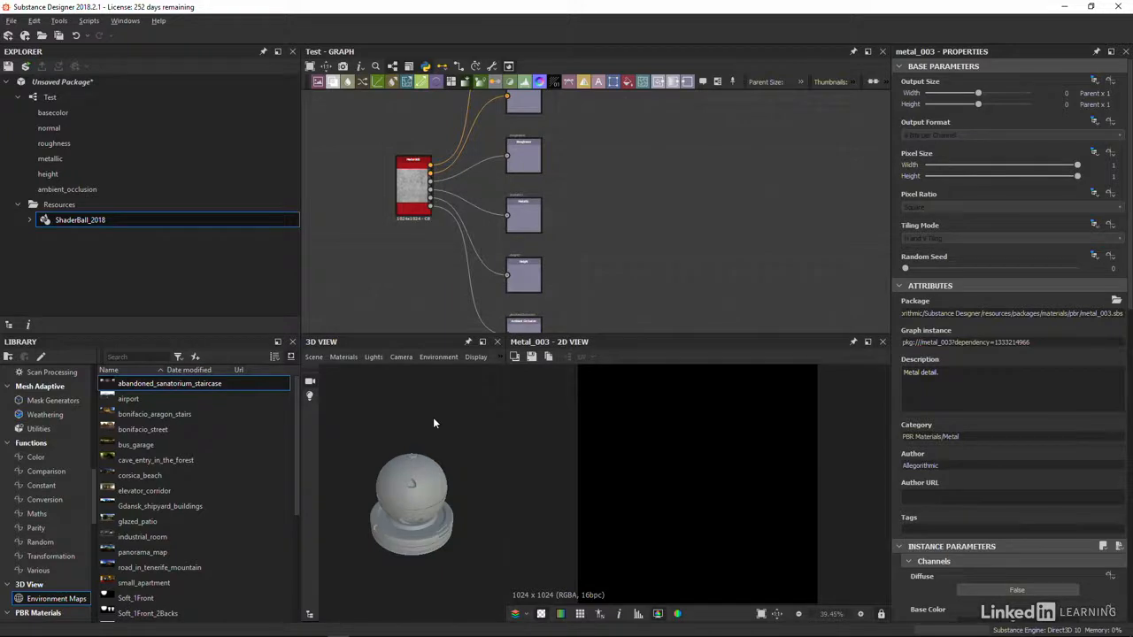
# View the Test graph's outputs in the 3D view on the Shader_Main material
pyautogui.rightClick(599, 167)
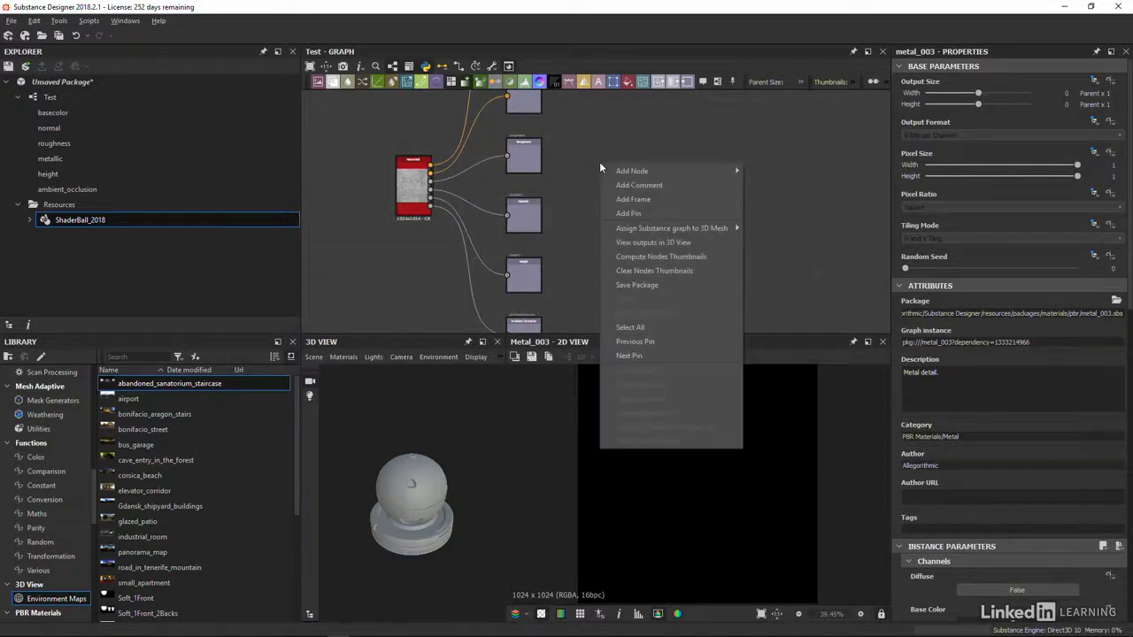
pyautogui.click(640, 244)
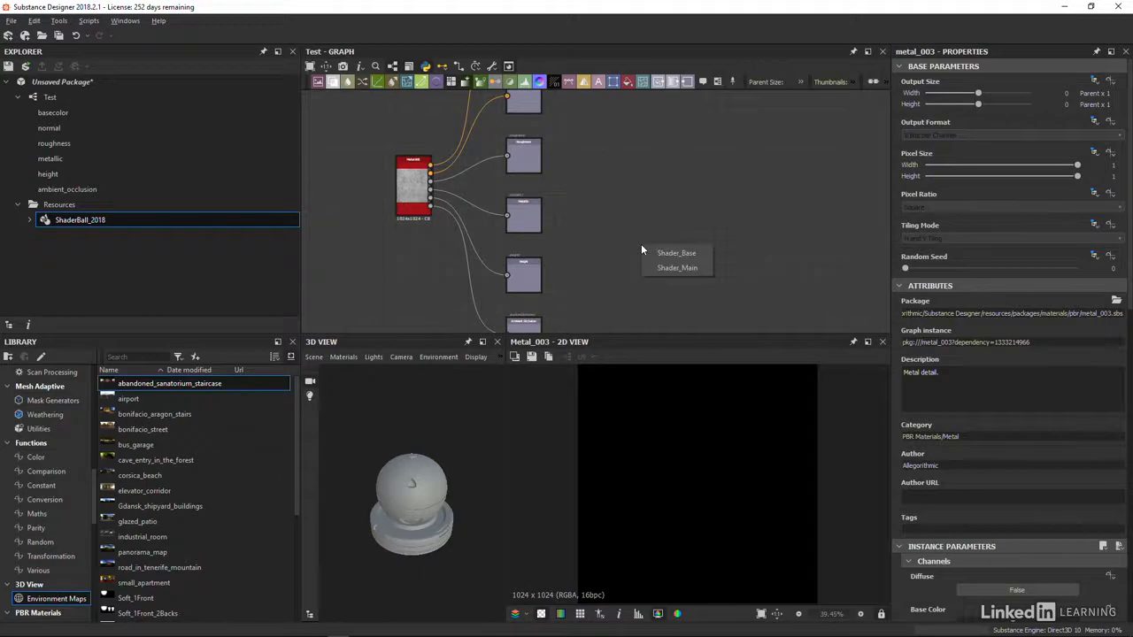
pyautogui.click(701, 268)
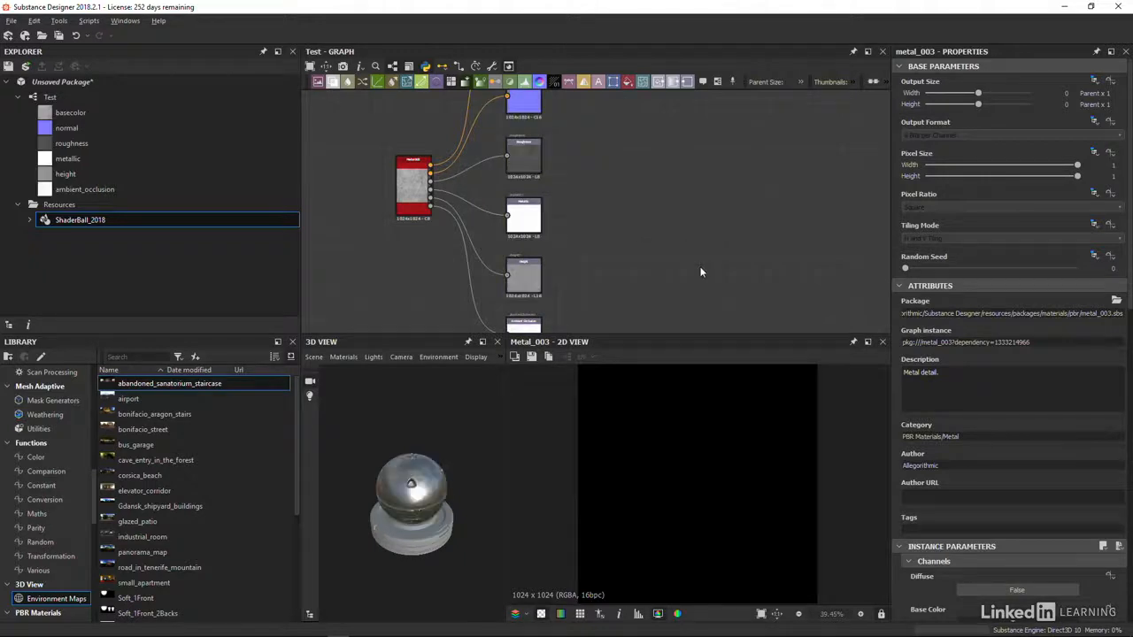
# Assign the Test graph's outputs from the package to the Shader_Base material in the 3D view
pyautogui.scroll(3, 416, 480)
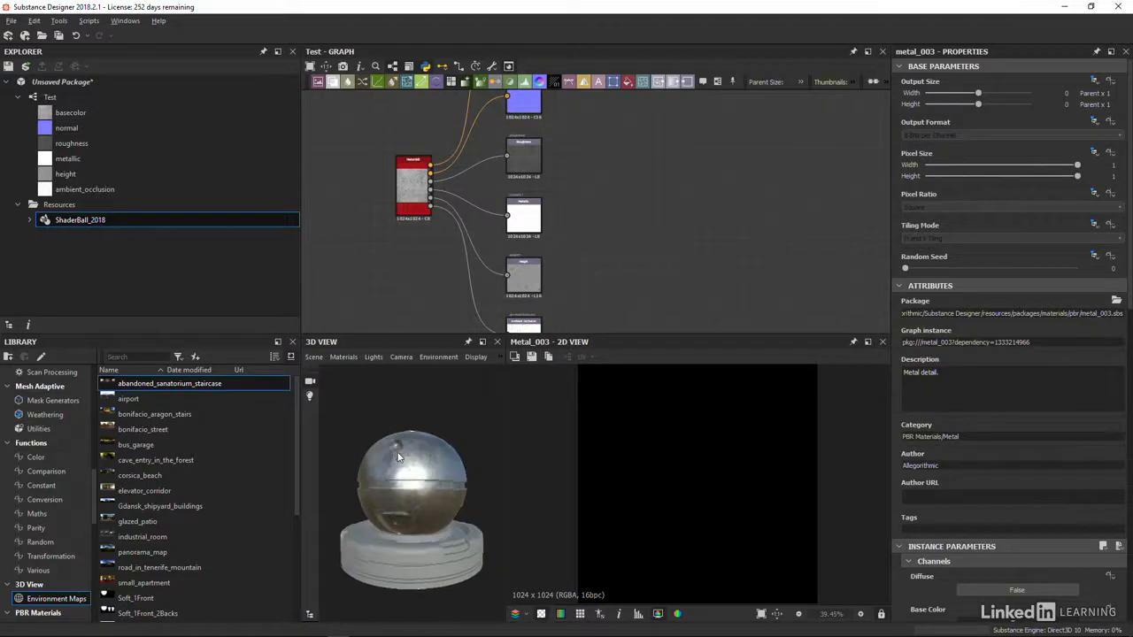
pyautogui.moveTo(416, 479); pyautogui.dragTo(426, 491)
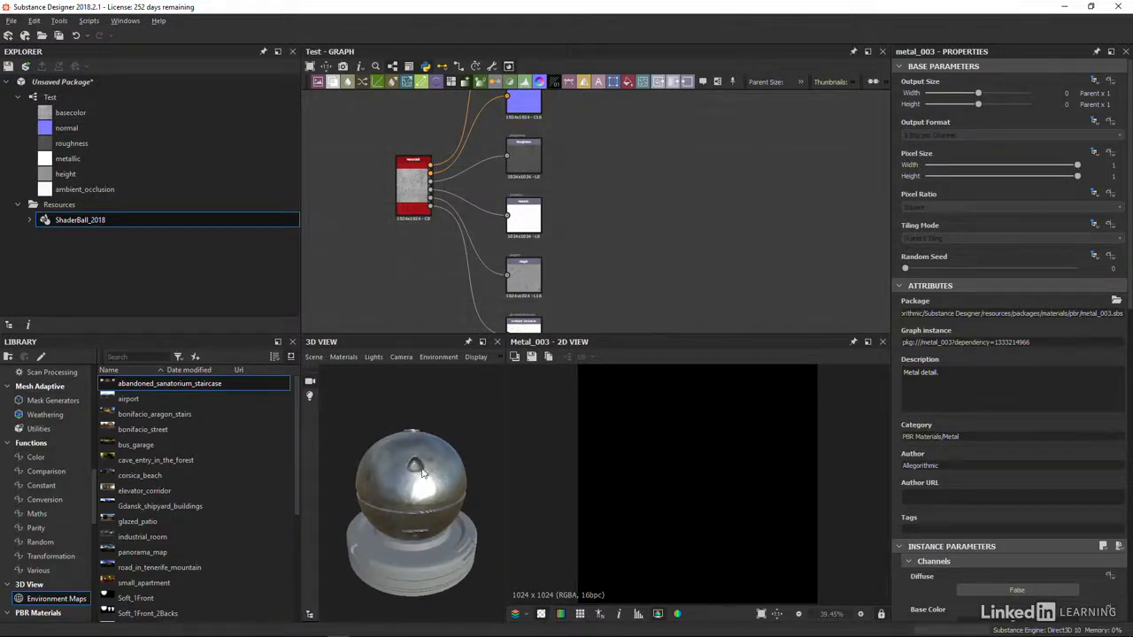
pyautogui.click(48, 97)
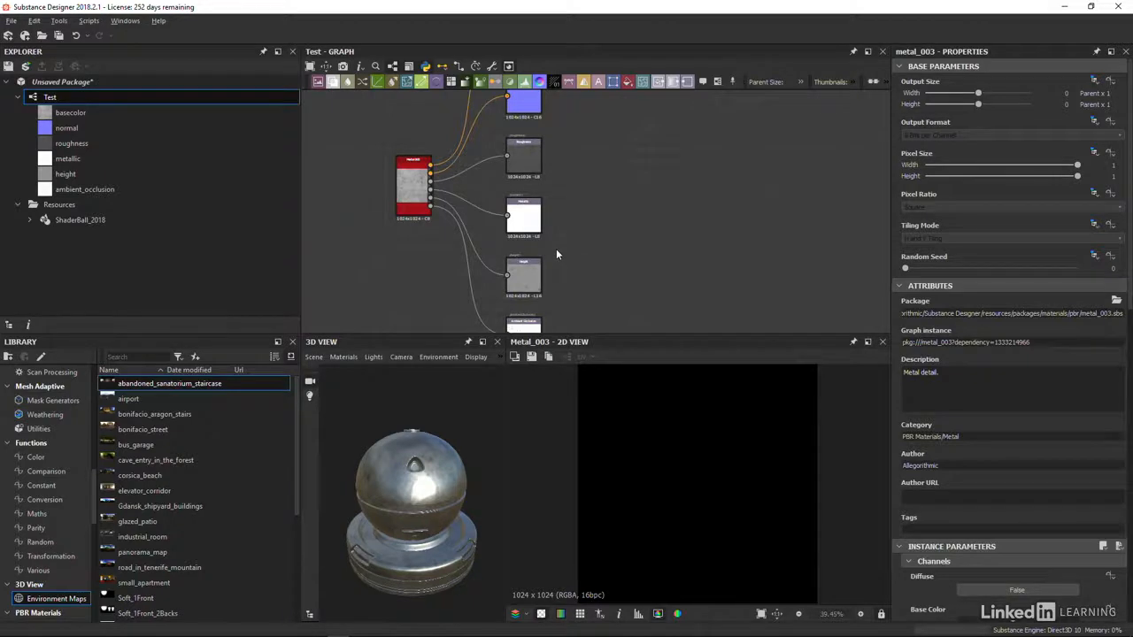
# Examine the Shader_Base channels available for a single output node on the 3D mesh without assigning one, and inspect the shader ball
pyautogui.moveTo(561, 215); pyautogui.dragTo(564, 292, button='middle')
pyautogui.moveTo(522, 139); pyautogui.dragTo(436, 459)
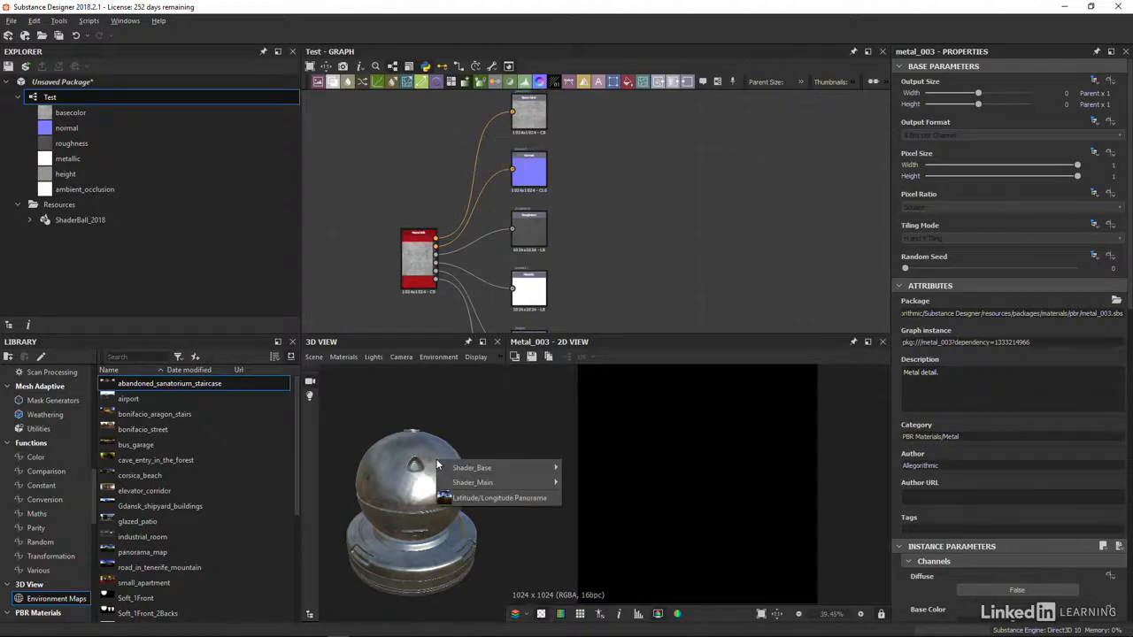
pyautogui.moveTo(503, 467)
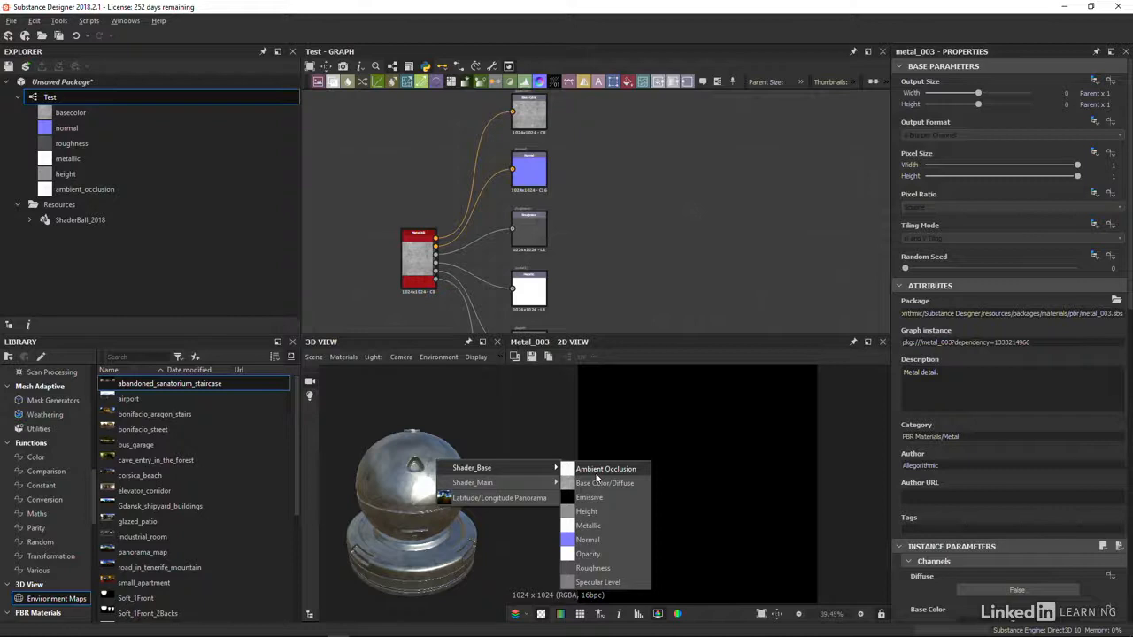
pyautogui.click(482, 416)
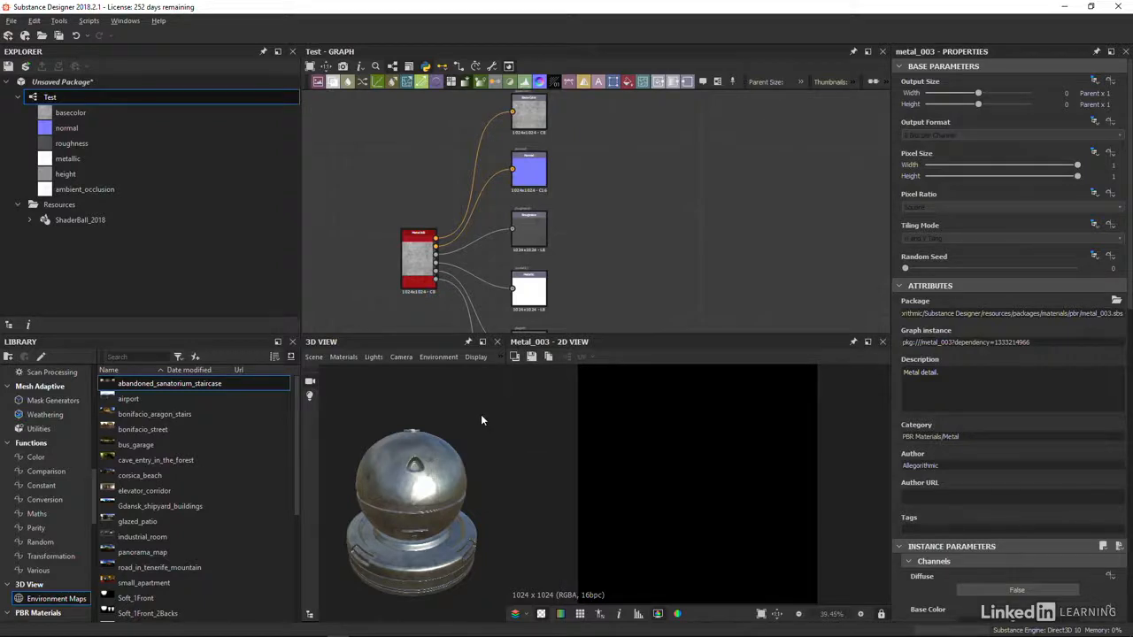
pyautogui.moveTo(476, 479)
pyautogui.mouseDown()
pyautogui.moveTo(426, 488)
pyautogui.moveTo(430, 507)
pyautogui.moveTo(441, 502)
pyautogui.mouseUp()
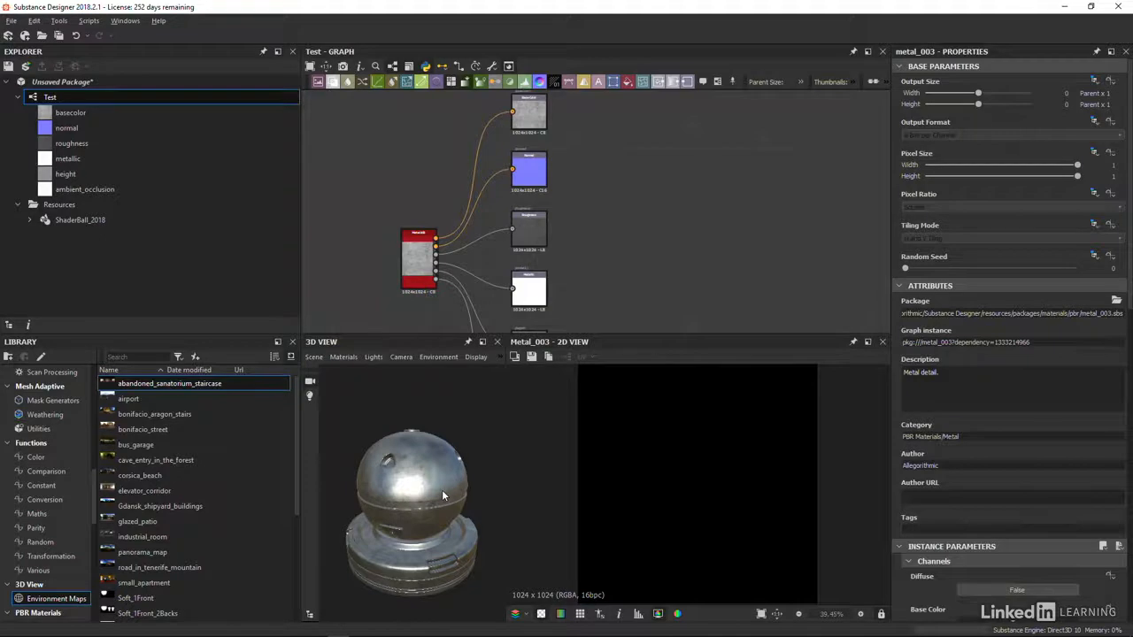